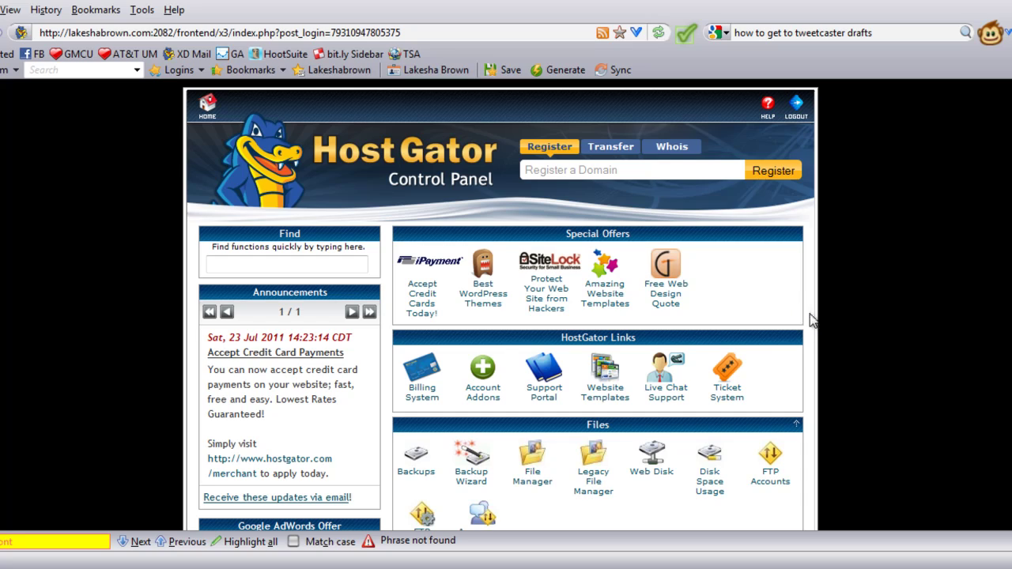
- Search the cPanel functions for 'redirect' and open the Redirects feature
{"action": "left_click", "coordinate": [248, 262]}
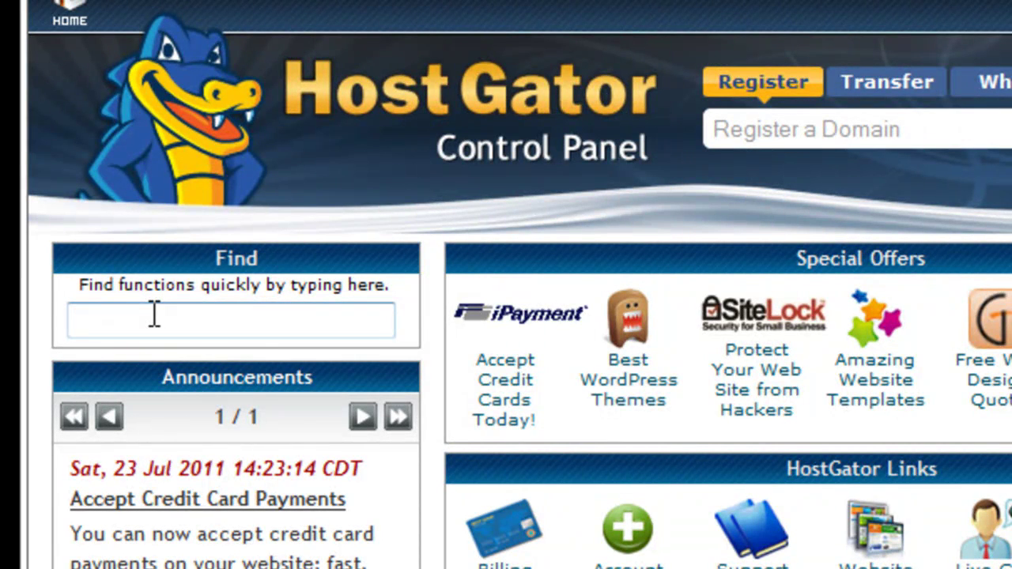
{"action": "type", "text": "redirect"}
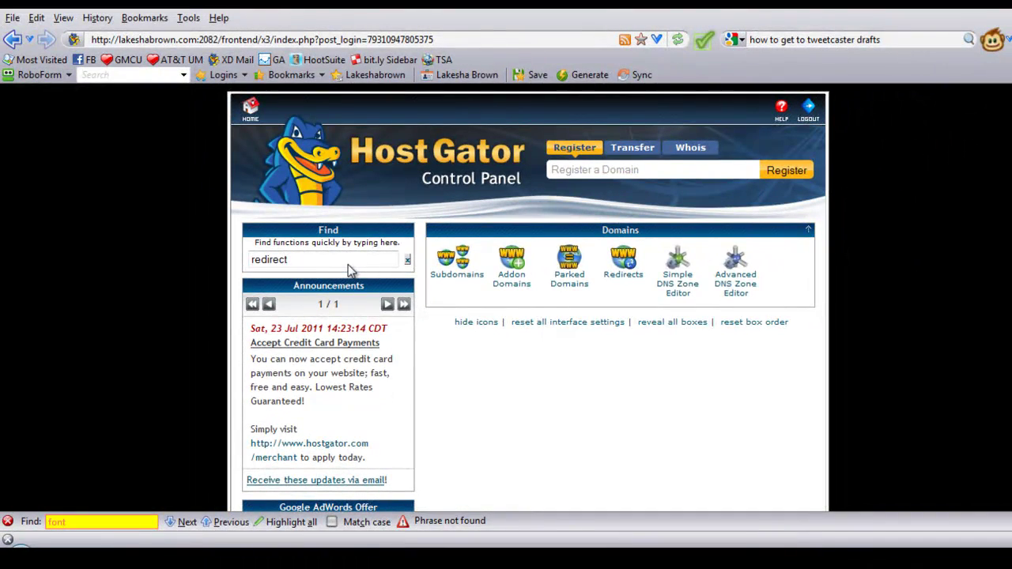
{"action": "key", "text": "BackSpace"}
{"action": "key", "text": "BackSpace"}
{"action": "key", "text": "BackSpace"}
{"action": "key", "text": "BackSpace"}
{"action": "key", "text": "BackSpace"}
{"action": "key", "text": "BackSpace"}
{"action": "key", "text": "BackSpace"}
{"action": "key", "text": "BackSpace"}
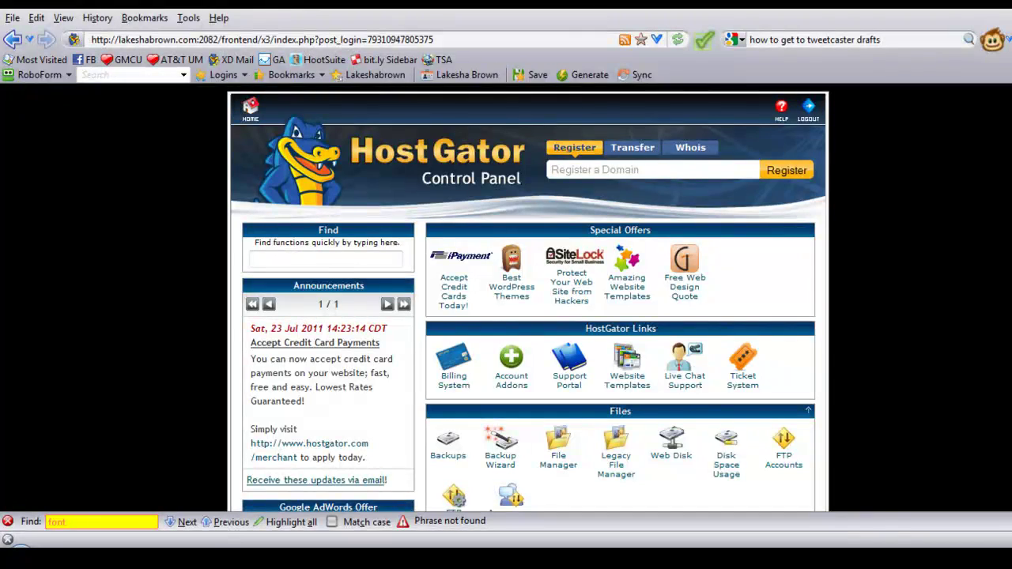
{"action": "scroll", "coordinate": [352, 270], "scroll_direction": "down", "scroll_amount": 4}
{"action": "scroll", "coordinate": [763, 245], "scroll_direction": "down", "scroll_amount": 5}
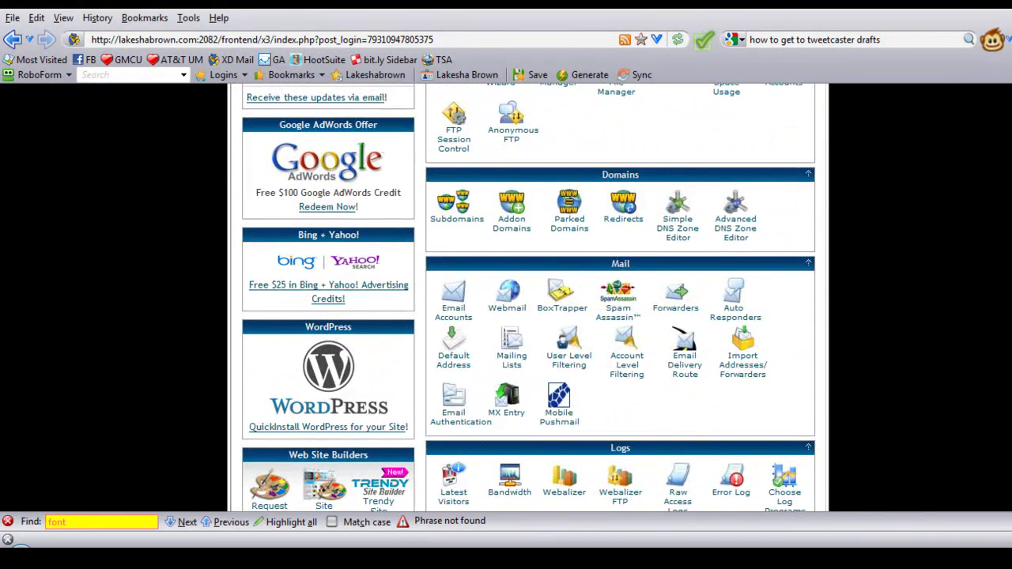
{"action": "left_click", "coordinate": [624, 223]}
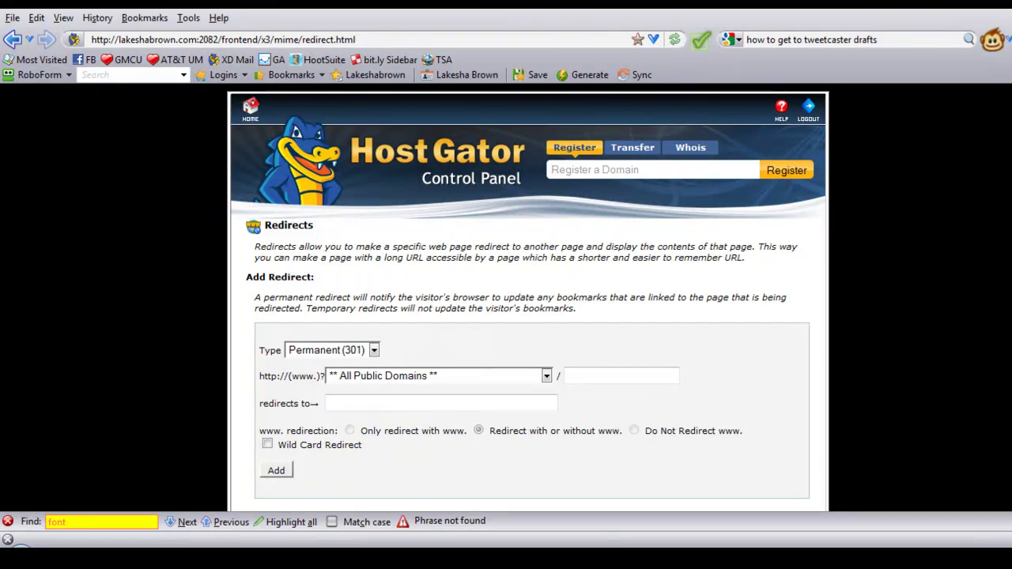
- Set the redirect domain to lakeshabrown.com and path 'test', then select the Amazon page address
{"action": "scroll", "coordinate": [528, 297], "scroll_direction": "down", "scroll_amount": 3}
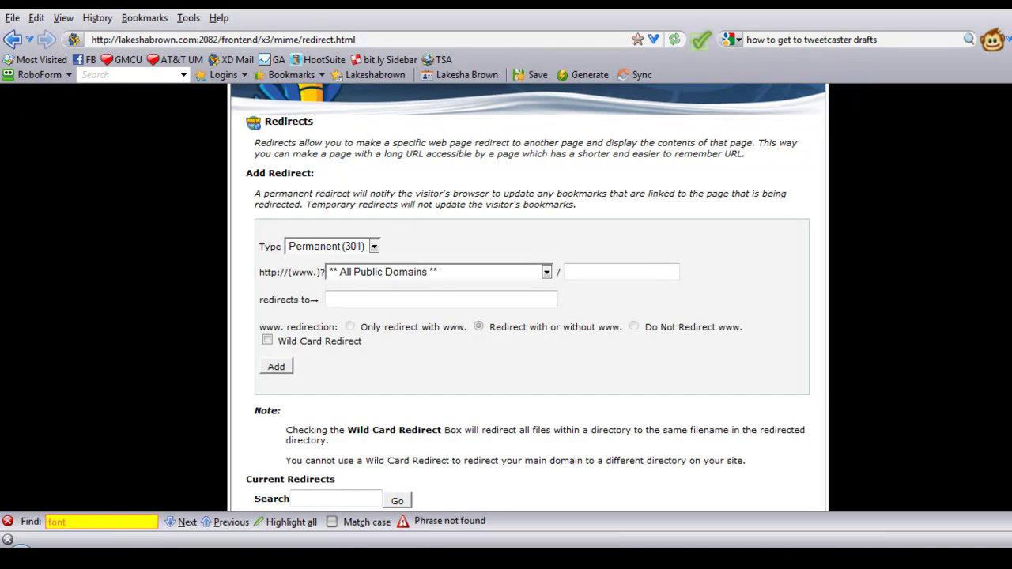
{"action": "left_click", "coordinate": [519, 271]}
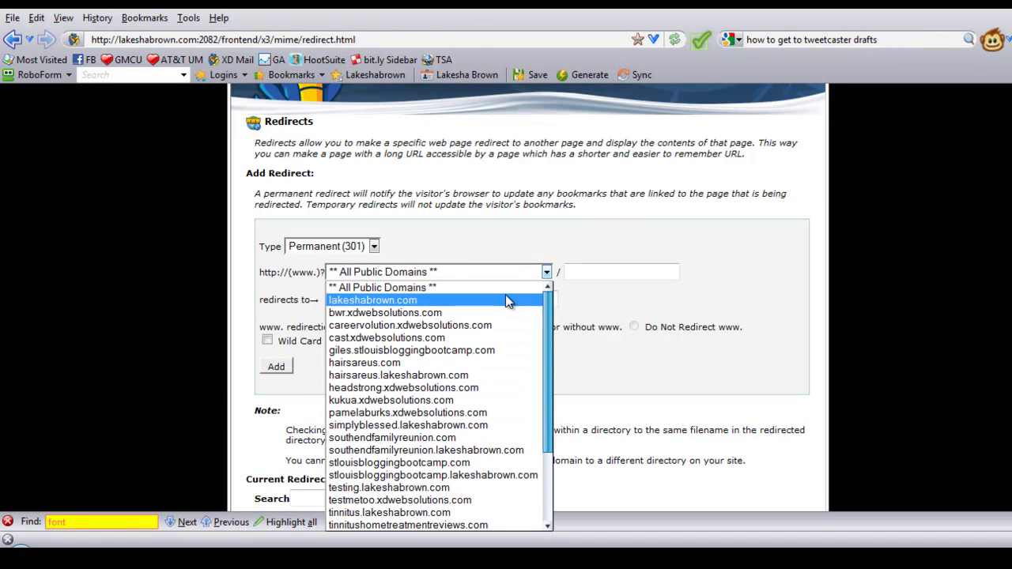
{"action": "left_click", "coordinate": [505, 296]}
{"action": "left_click", "coordinate": [566, 275]}
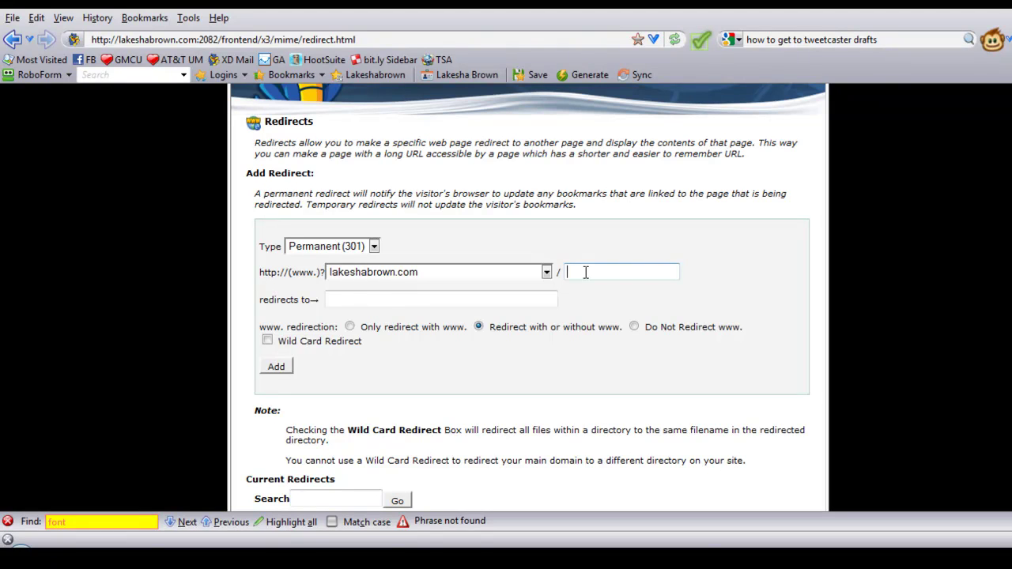
{"action": "type", "text": "test"}
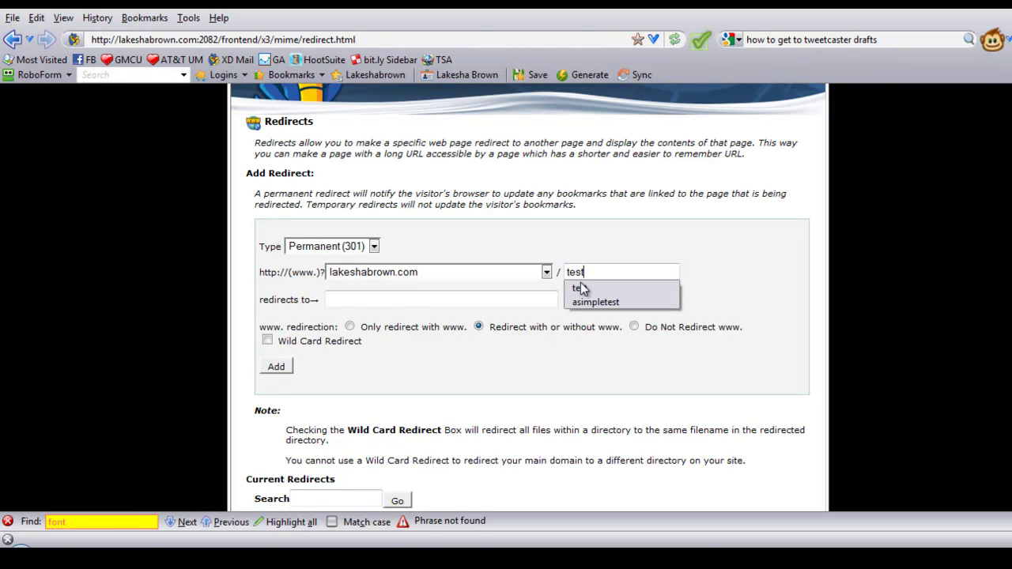
{"action": "left_click", "coordinate": [579, 288]}
{"action": "left_click", "coordinate": [480, 297]}
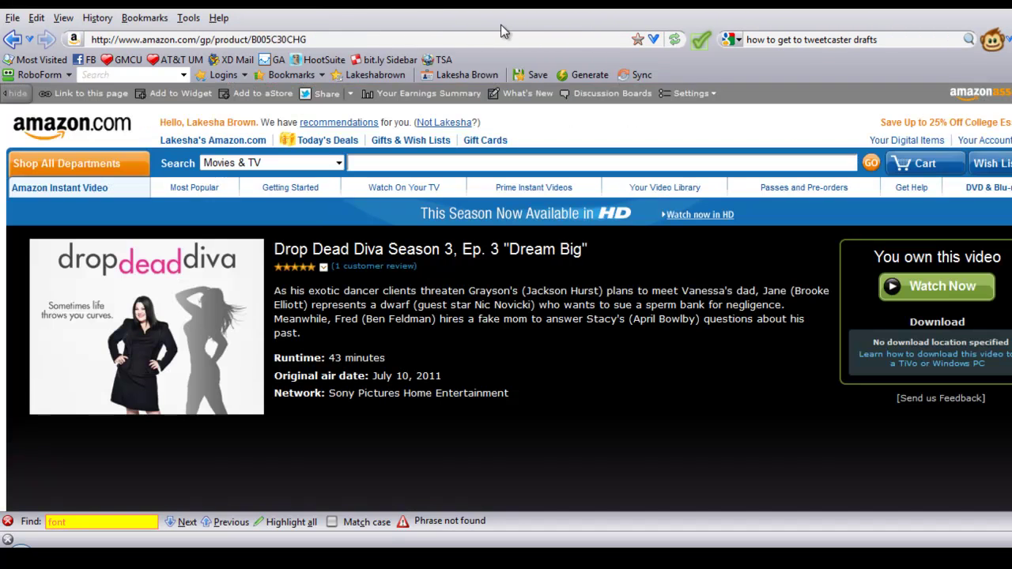
{"action": "left_click", "coordinate": [500, 40]}
{"action": "key", "text": "ctrl+c"}
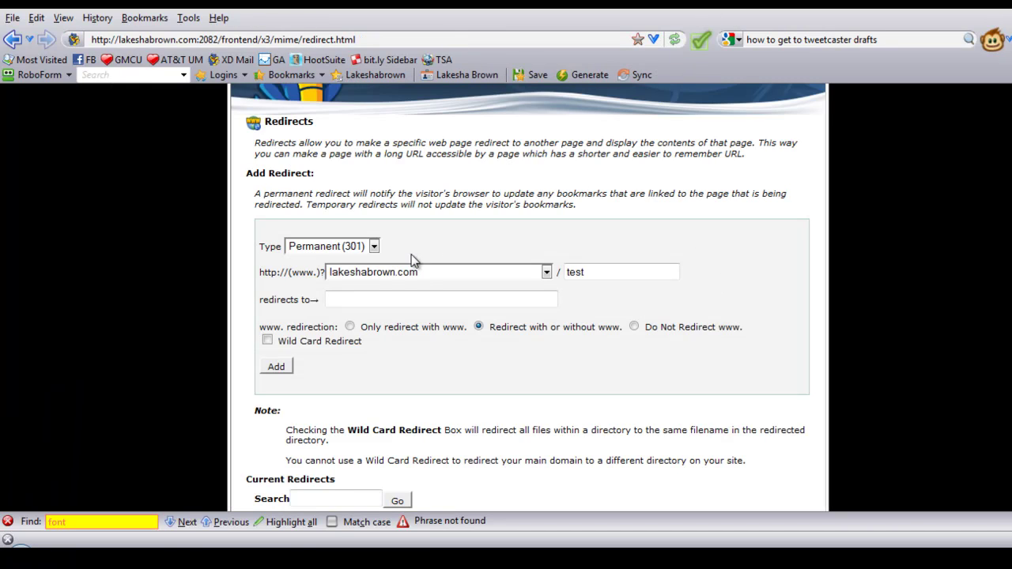
{"action": "left_click", "coordinate": [375, 298]}
{"action": "left_click", "coordinate": [375, 298]}
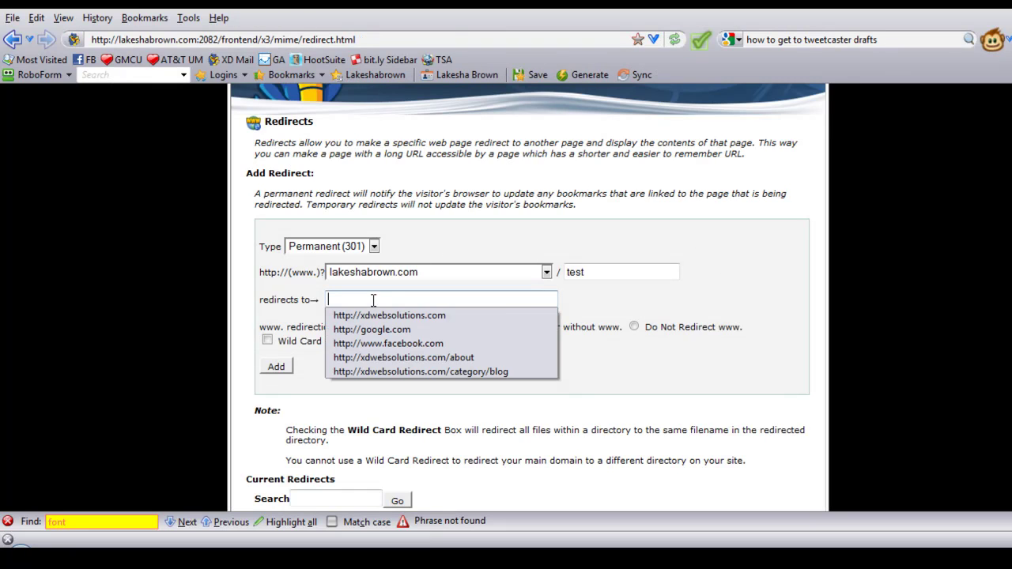
{"action": "key", "text": "ctrl+v"}
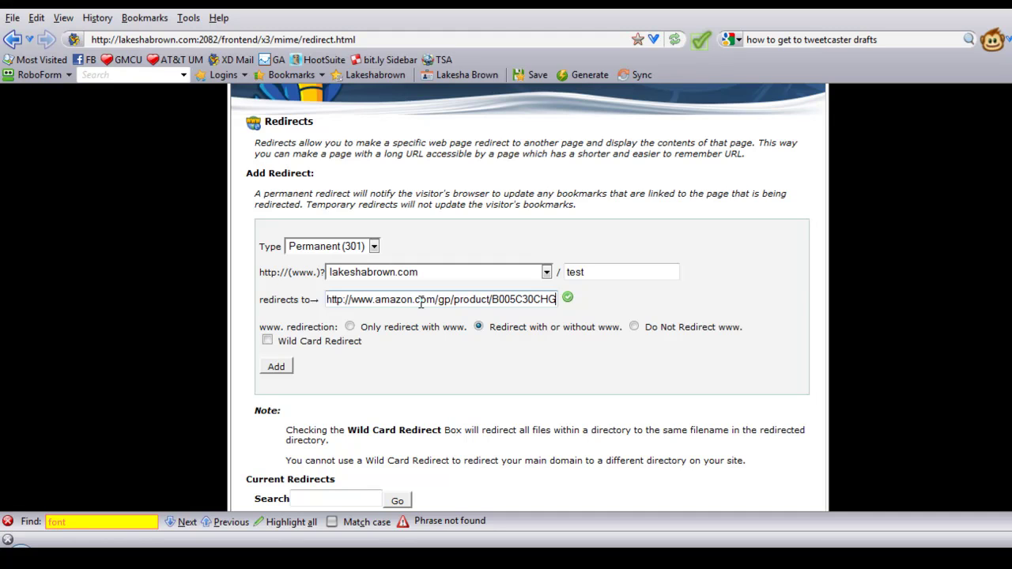
{"action": "left_click_drag", "start_coordinate": [421, 301], "coordinate": [516, 326]}
{"action": "left_click", "coordinate": [528, 301]}
{"action": "left_click", "coordinate": [590, 273]}
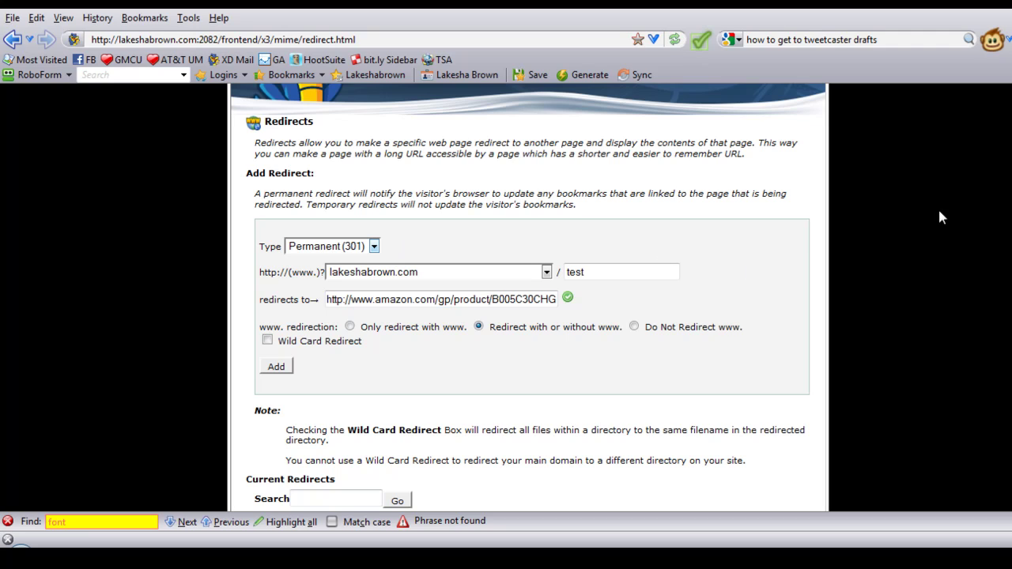
{"action": "left_click", "coordinate": [275, 367]}
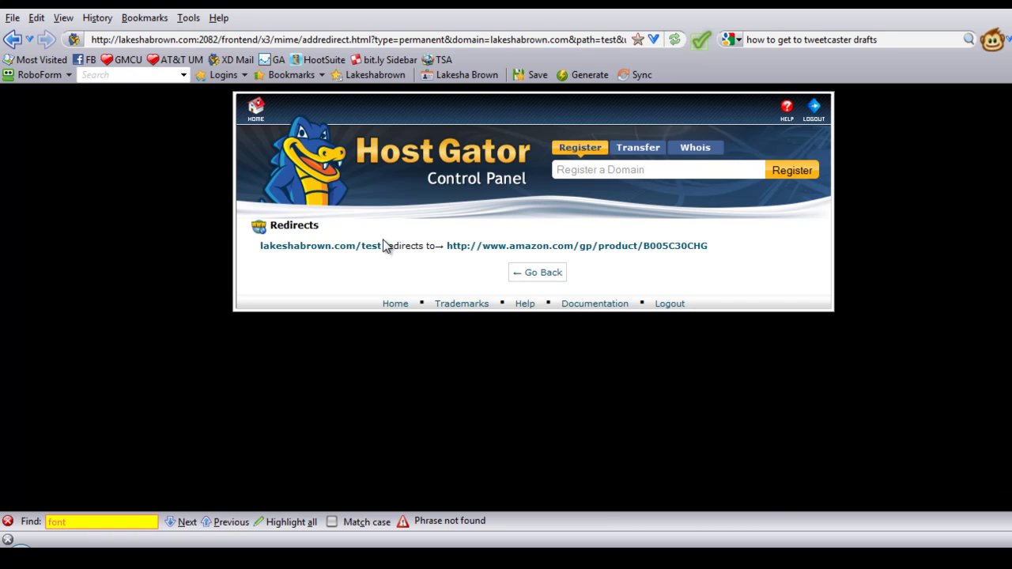
- Load lakeshabrown.com/test in the browser to verify it reaches Amazon, then return to the redirect form
{"action": "left_click_drag", "start_coordinate": [383, 245], "coordinate": [262, 244]}
{"action": "key", "text": "ctrl+c"}
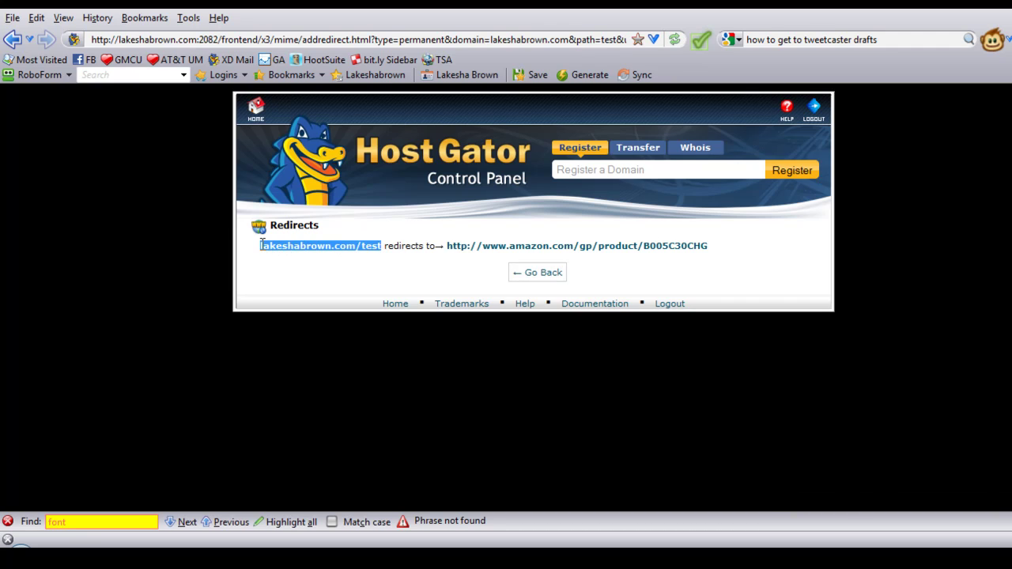
{"action": "left_click", "coordinate": [352, 41]}
{"action": "key", "text": "ctrl+v"}
{"action": "key", "text": "Return"}
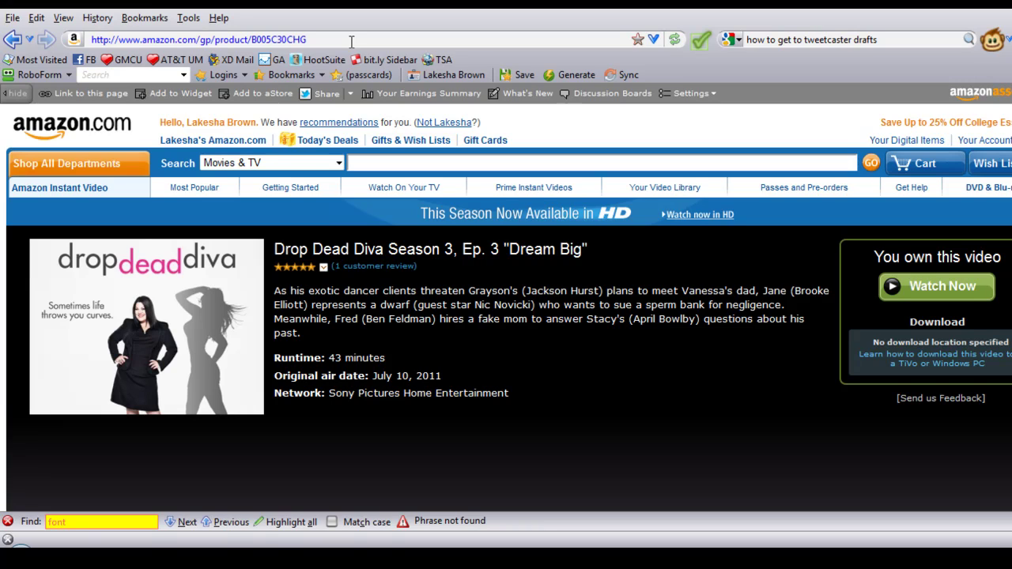
{"action": "left_click", "coordinate": [340, 38]}
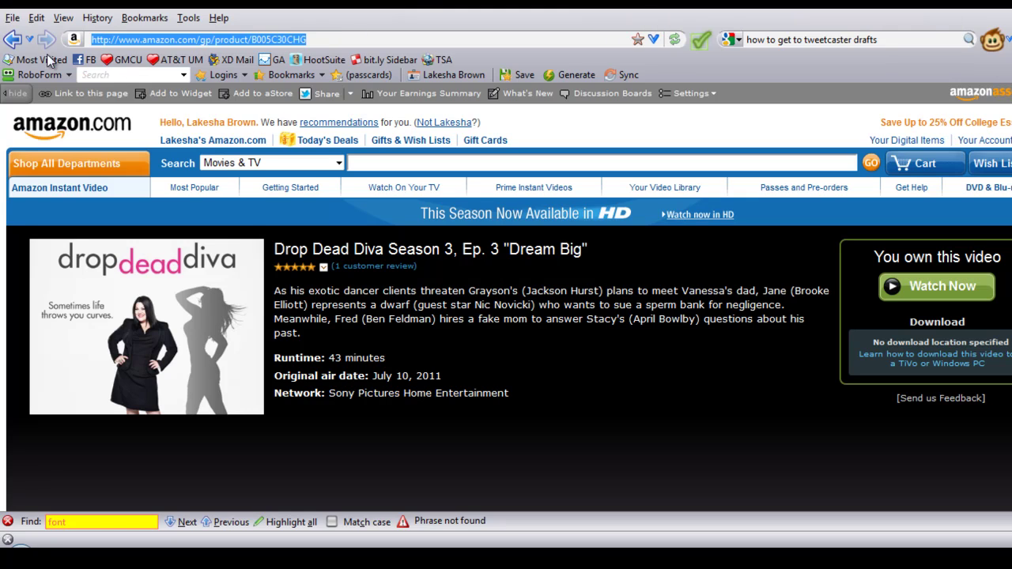
{"action": "left_click", "coordinate": [13, 40]}
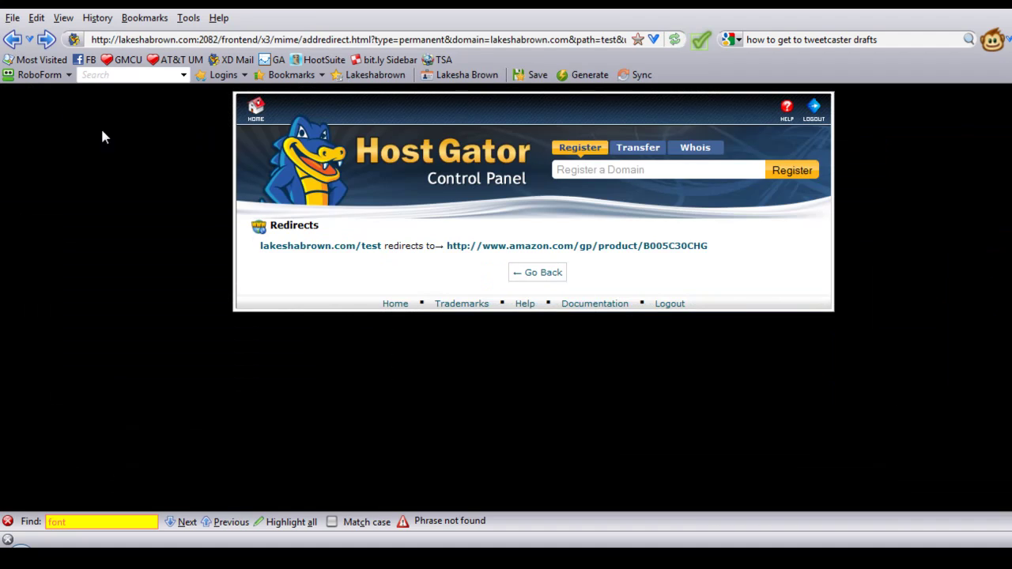
{"action": "left_click", "coordinate": [13, 41]}
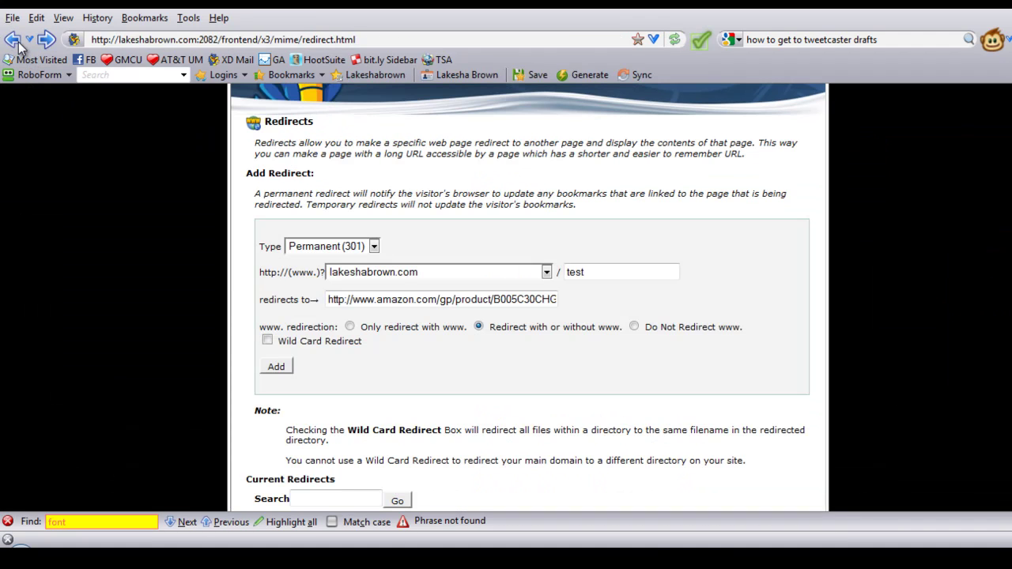
- Switch the domain to xdwebsolutions.com, keep path 'test' and the Amazon URL, and add the redirect
{"action": "left_click", "coordinate": [432, 273]}
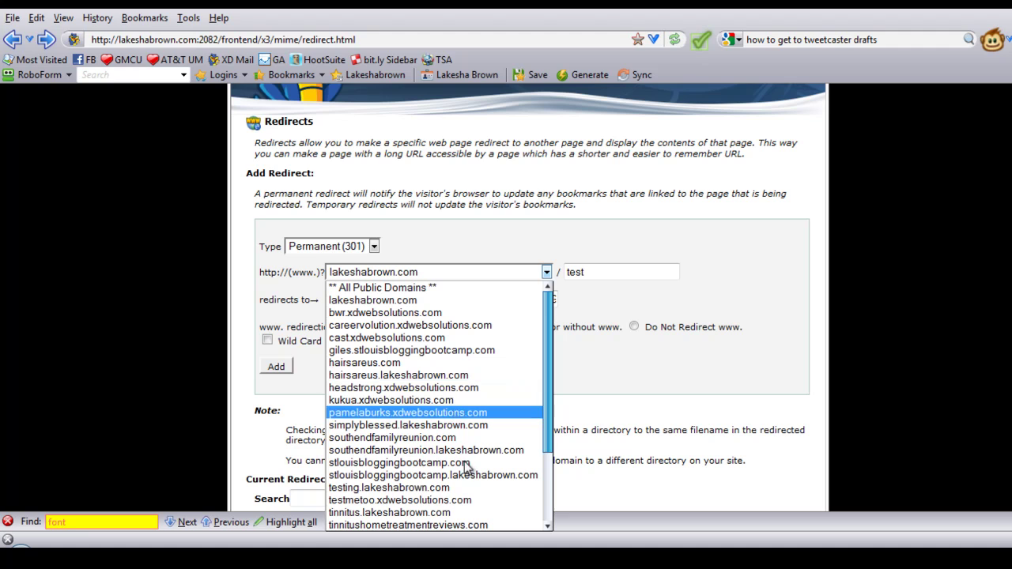
{"action": "left_click_drag", "start_coordinate": [547, 415], "coordinate": [547, 483]}
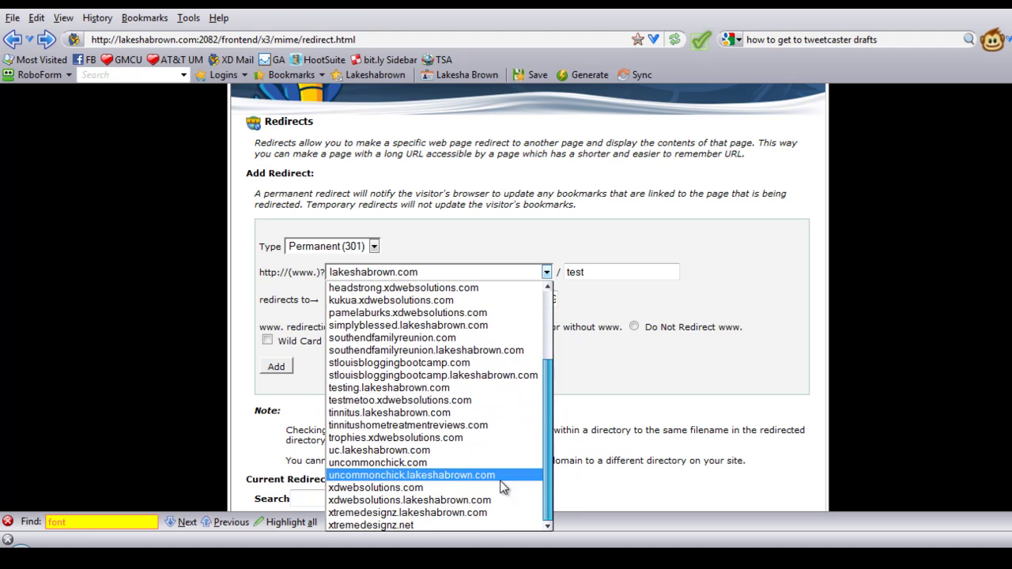
{"action": "left_click", "coordinate": [451, 487]}
{"action": "left_click", "coordinate": [596, 273]}
{"action": "left_click", "coordinate": [420, 299]}
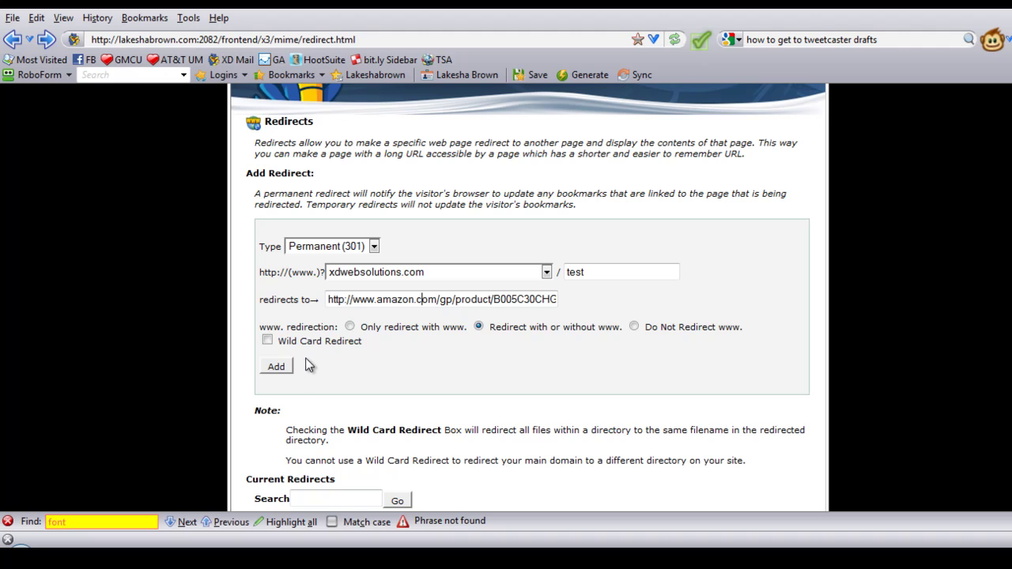
{"action": "left_click", "coordinate": [277, 367]}
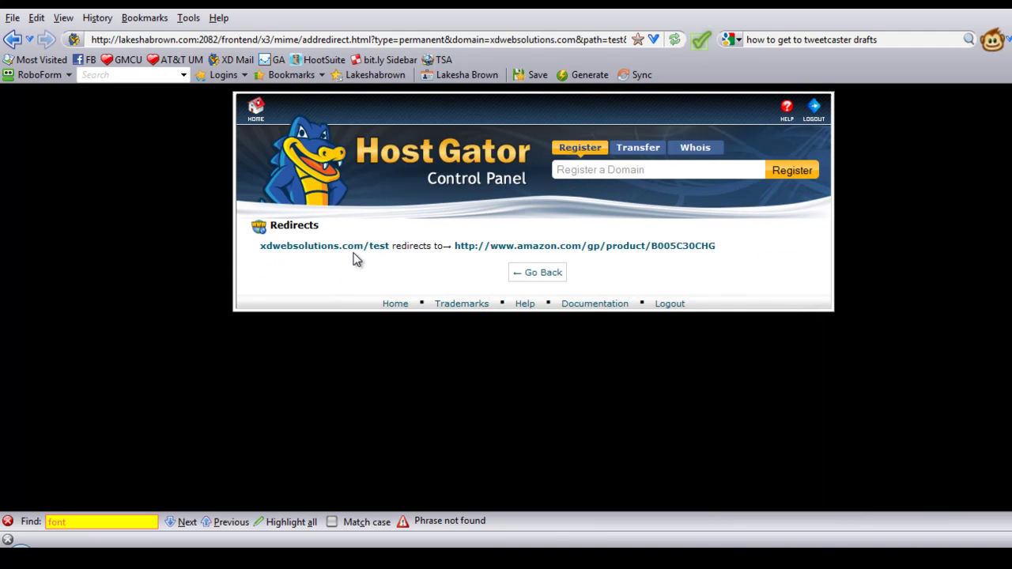
- Copy the xdwebsolutions.com/test address into the browser's address bar and load it
{"action": "left_click_drag", "start_coordinate": [389, 245], "coordinate": [263, 252]}
{"action": "key", "text": "ctrl+c"}
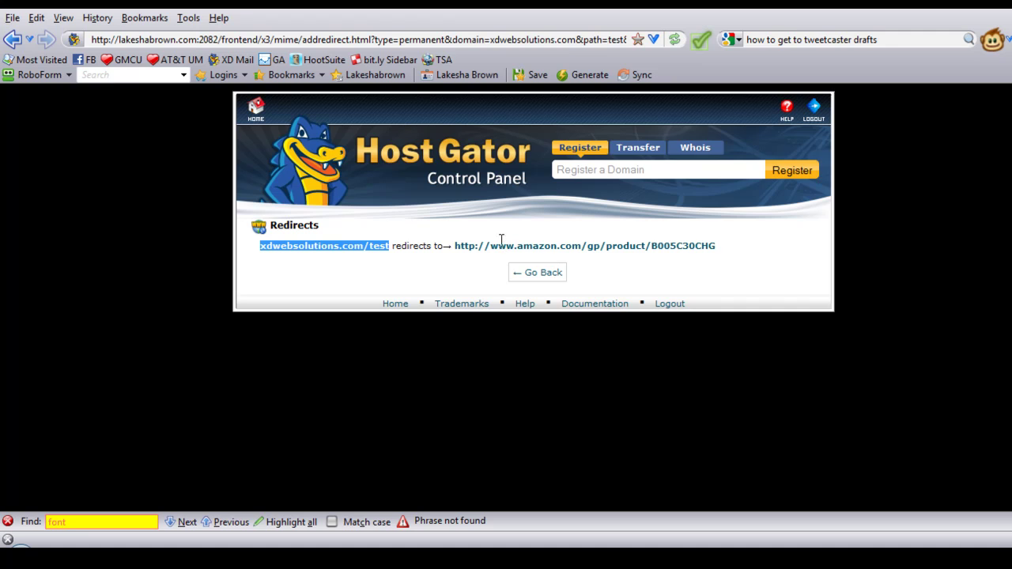
{"action": "left_click", "coordinate": [435, 43]}
{"action": "key", "text": "ctrl+v"}
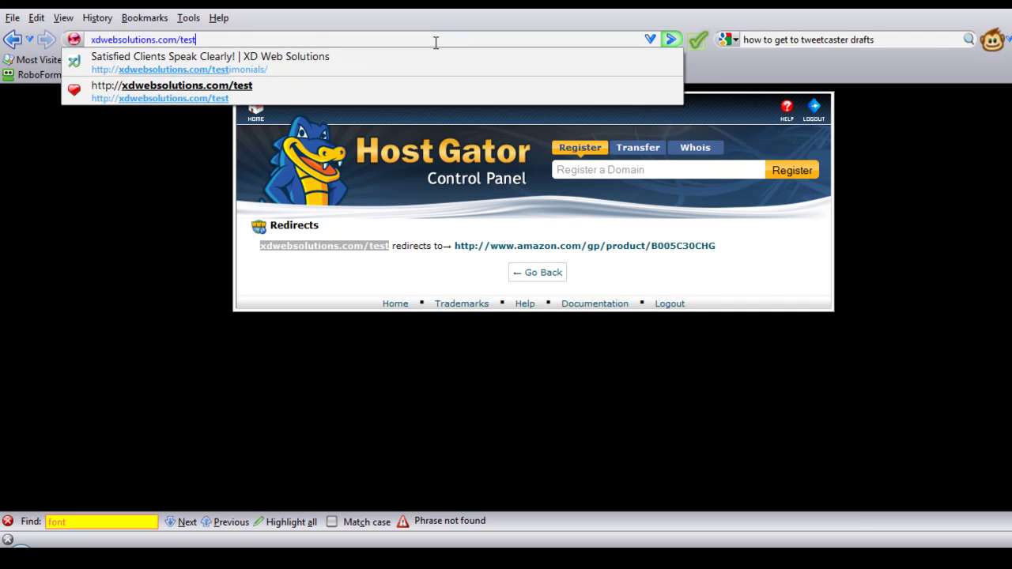
{"action": "key", "text": "Return"}
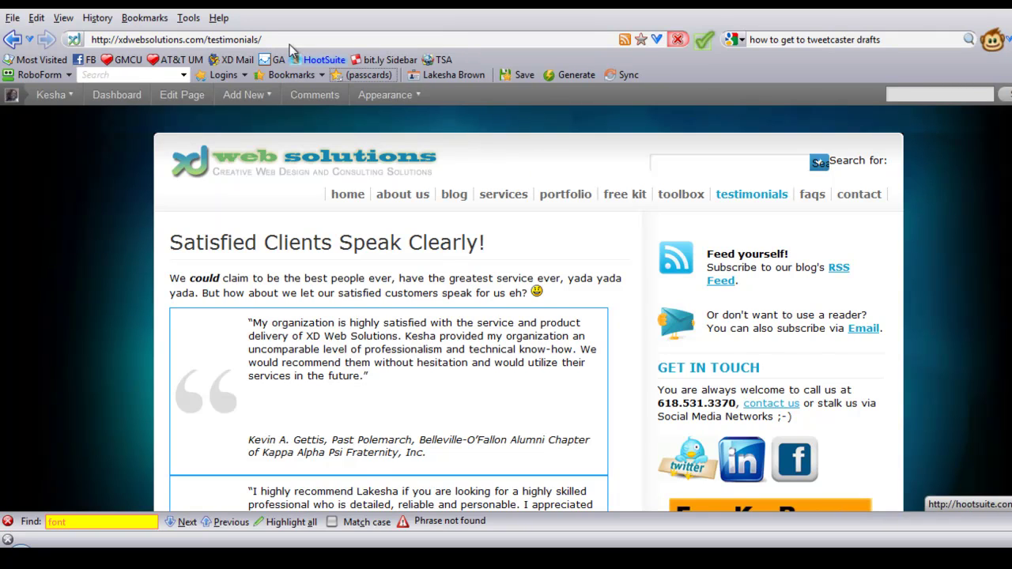
- Go back from the testimonials page to the HostGator Redirects page
{"action": "left_click", "coordinate": [14, 41]}
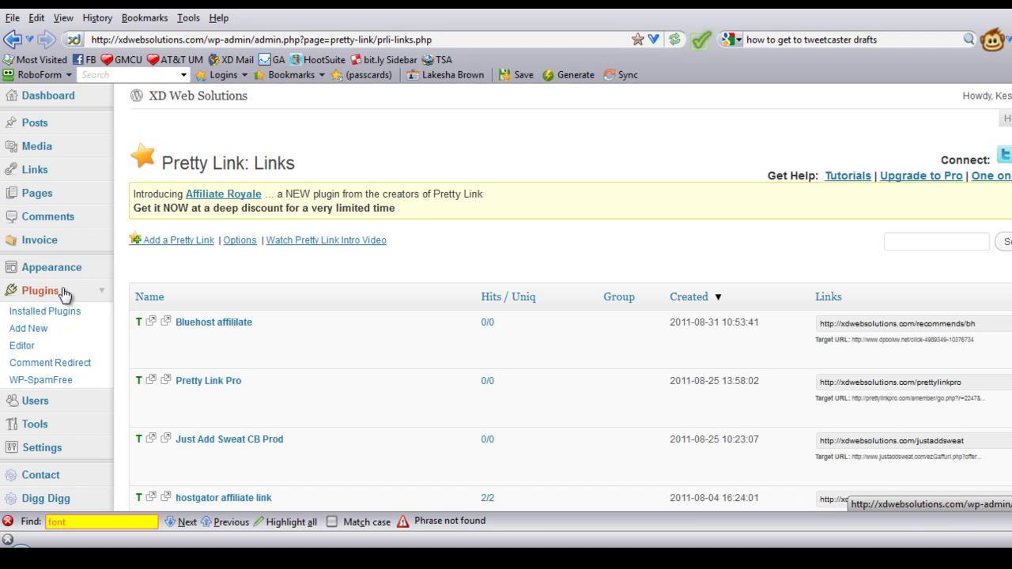
- Open the Bluehost affiliate link for editing and inspect its recommends/bh slug and target URL
{"action": "mouse_move", "coordinate": [248, 317]}
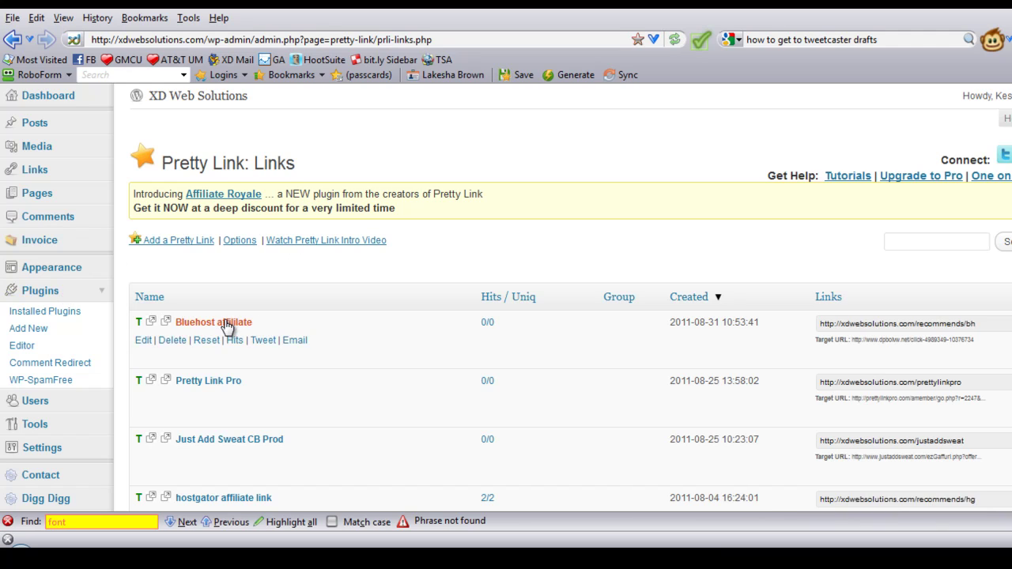
{"action": "left_click", "coordinate": [226, 324]}
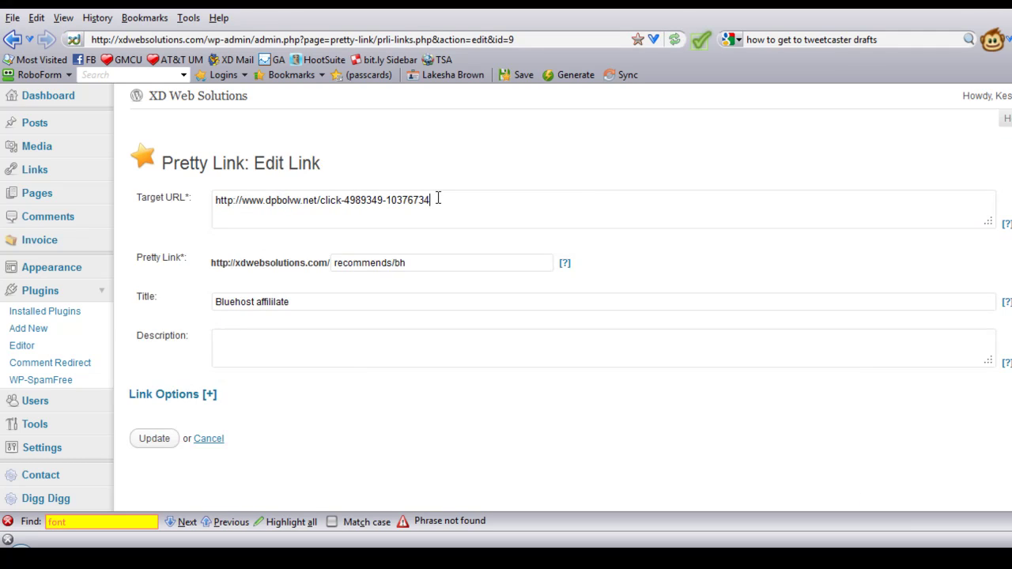
{"action": "left_click", "coordinate": [413, 263]}
{"action": "left_click_drag", "start_coordinate": [433, 201], "coordinate": [450, 226]}
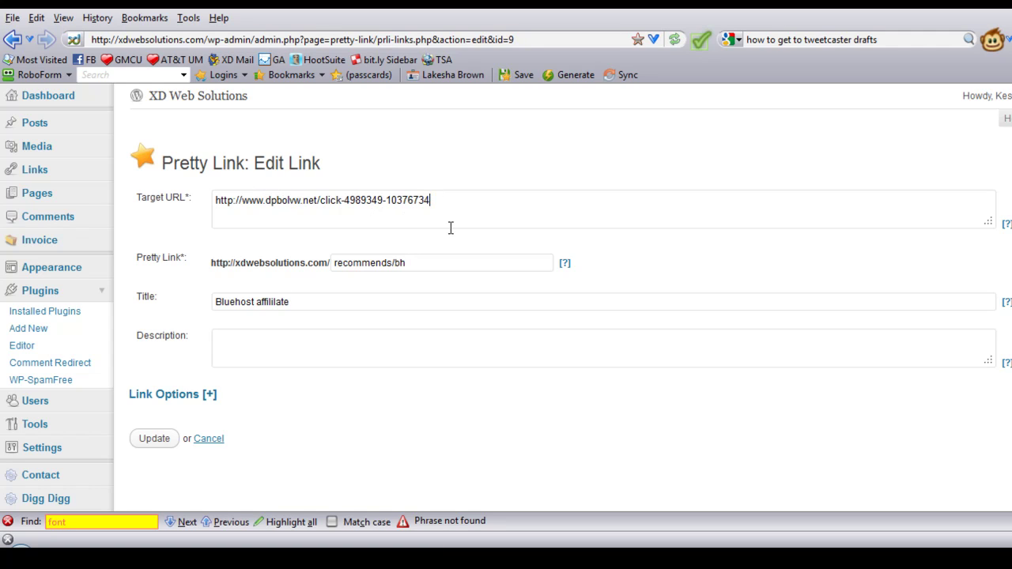